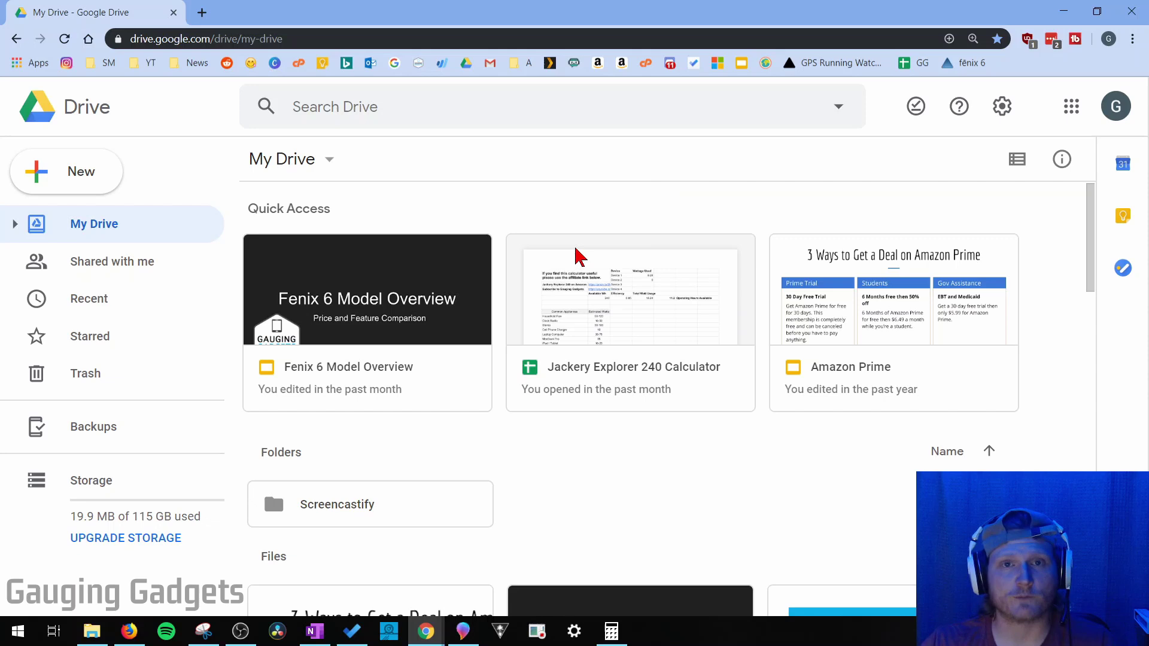
- Select the Fenix 6 Model Overview file, show its context menu, then dismiss it
left_click(392, 301)
right_click(394, 302)
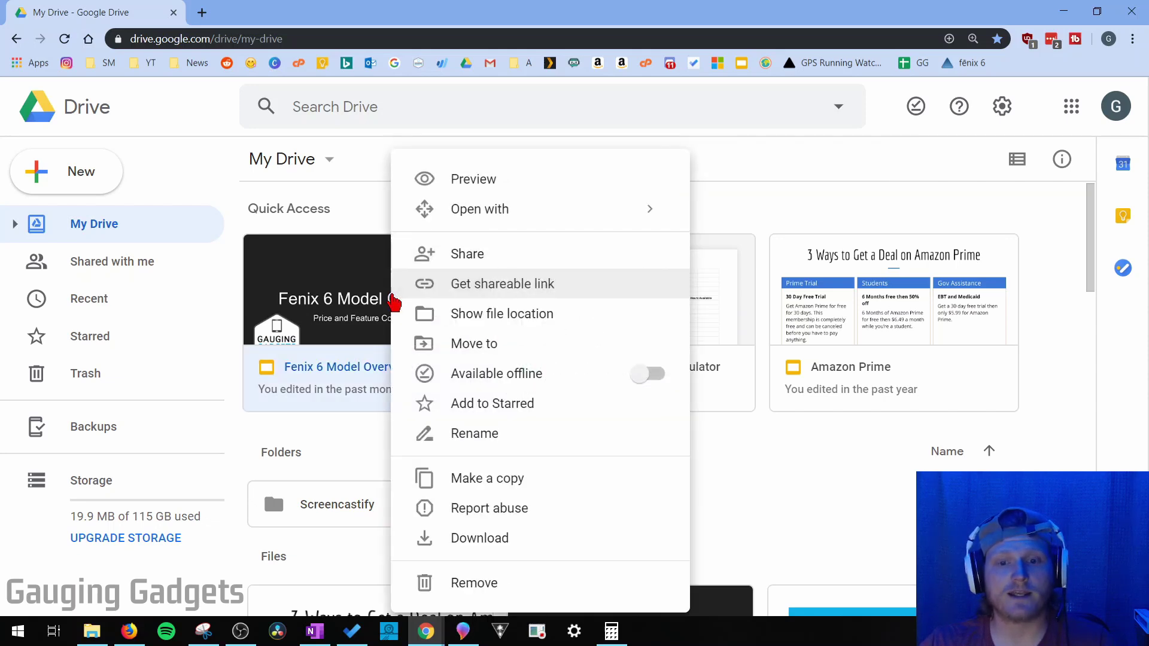
left_click(718, 437)
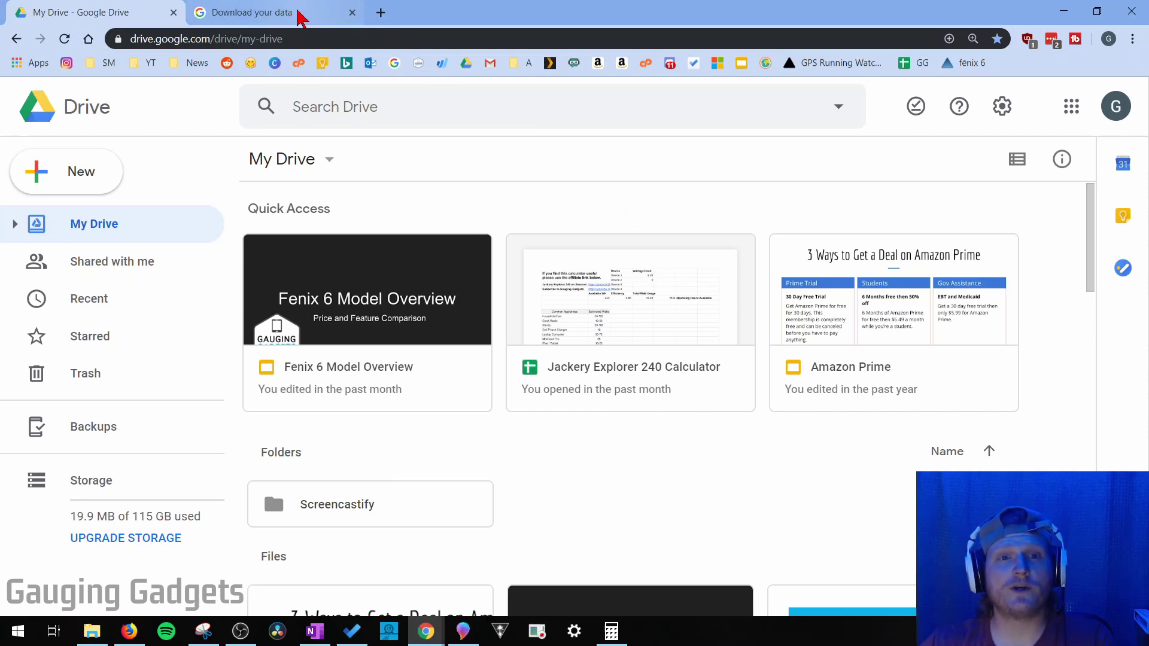
- Switch to the Download your data tab and check its takeout.google.com address
left_click(300, 15)
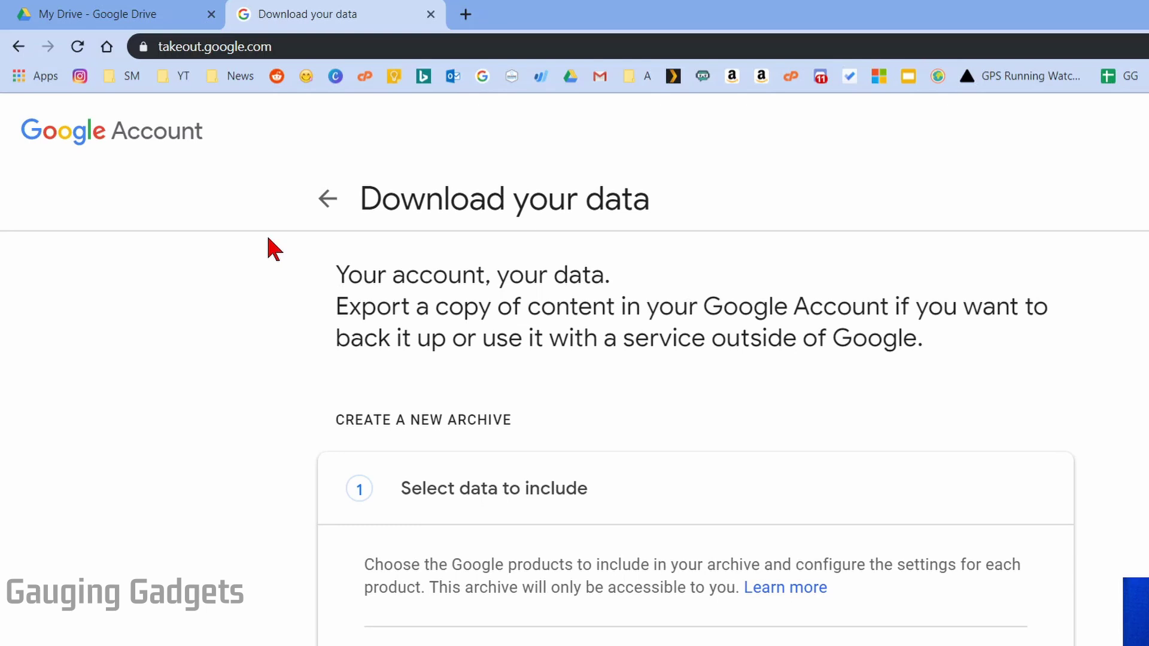
left_click(197, 71)
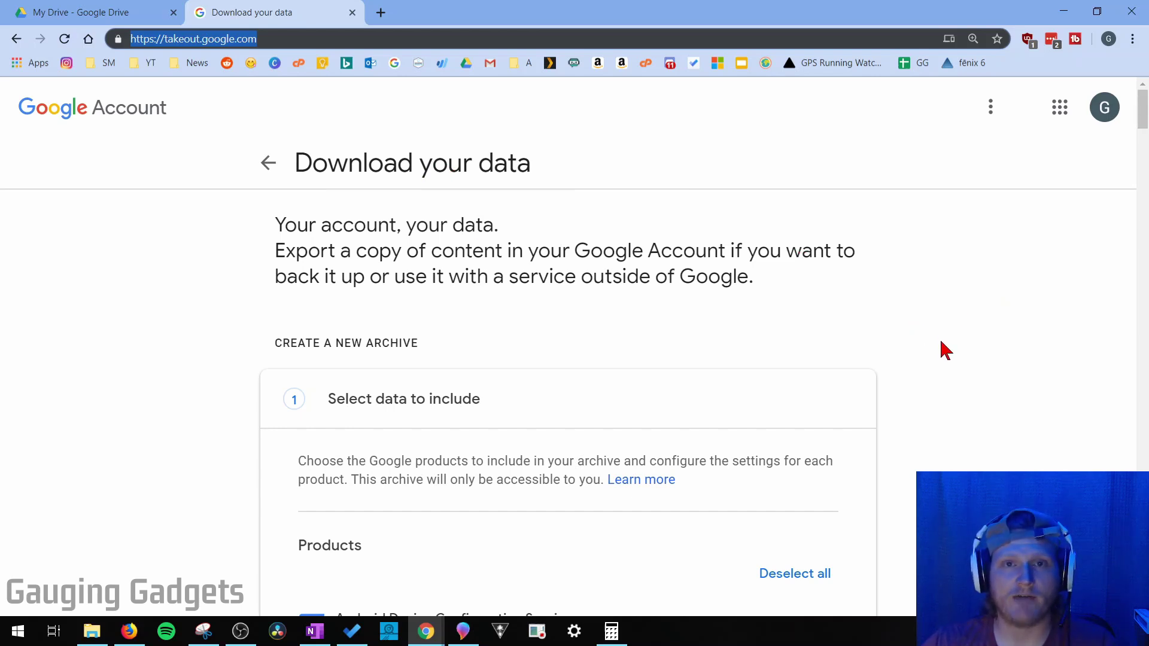
left_click(982, 357)
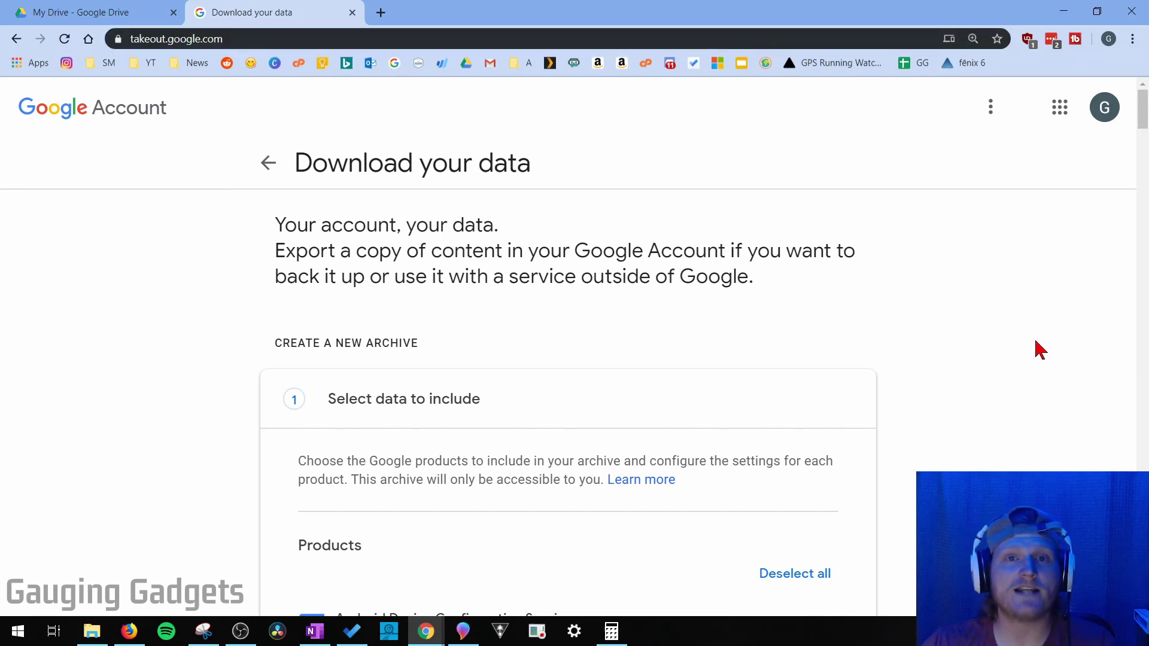
- Deselect all products, tick only Drive, and show its Multiple formats export options
scroll(518, 287, "down", 3)
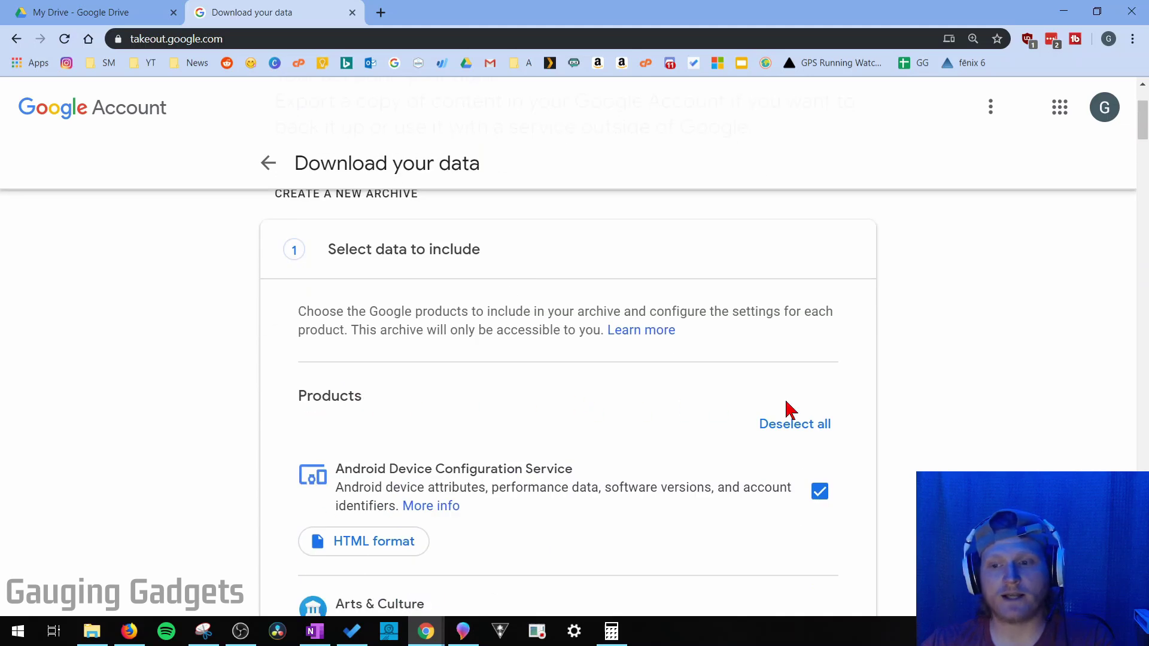
left_click(794, 436)
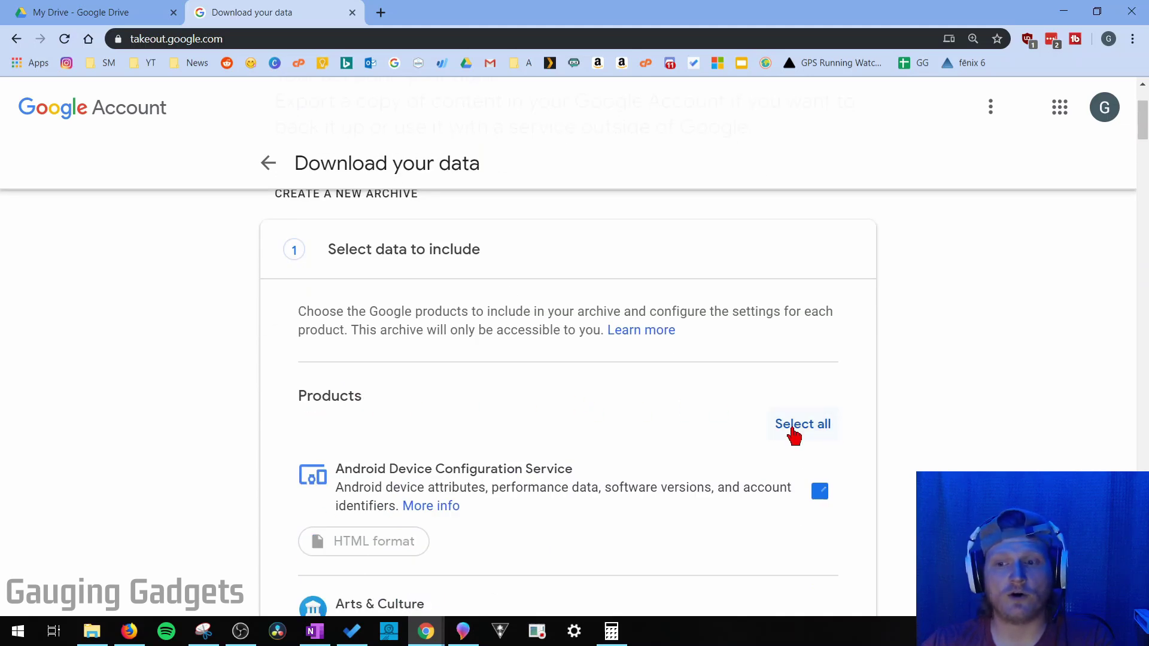
scroll(874, 401, "down", 3)
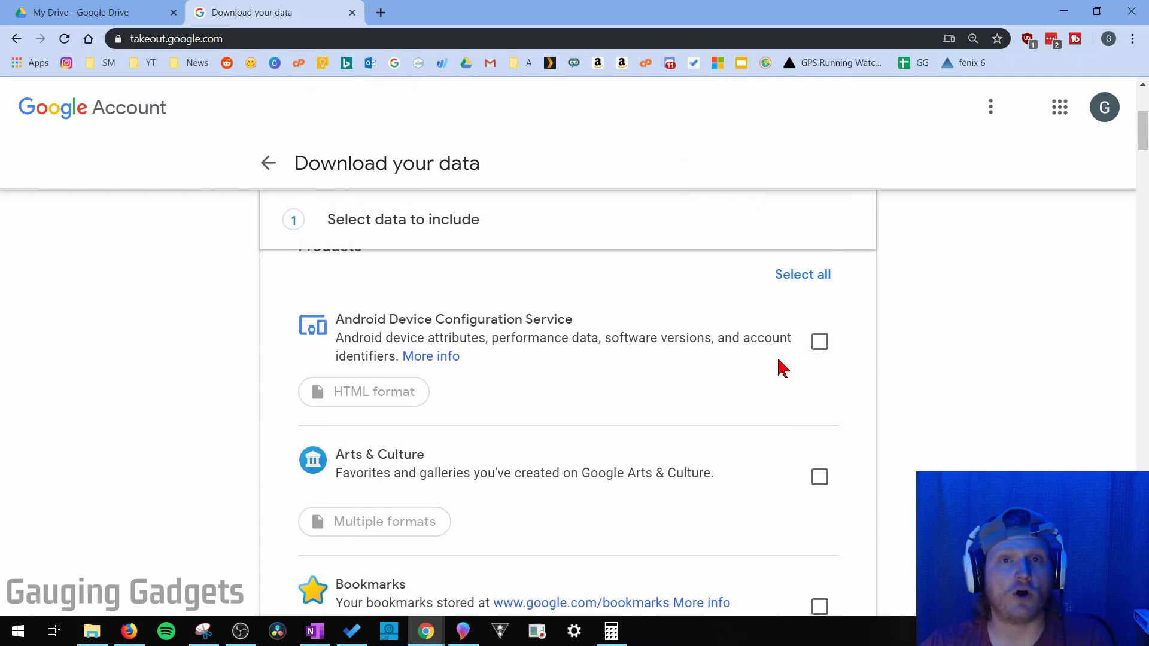
scroll(924, 379, "up", 1)
scroll(945, 359, "down", 1)
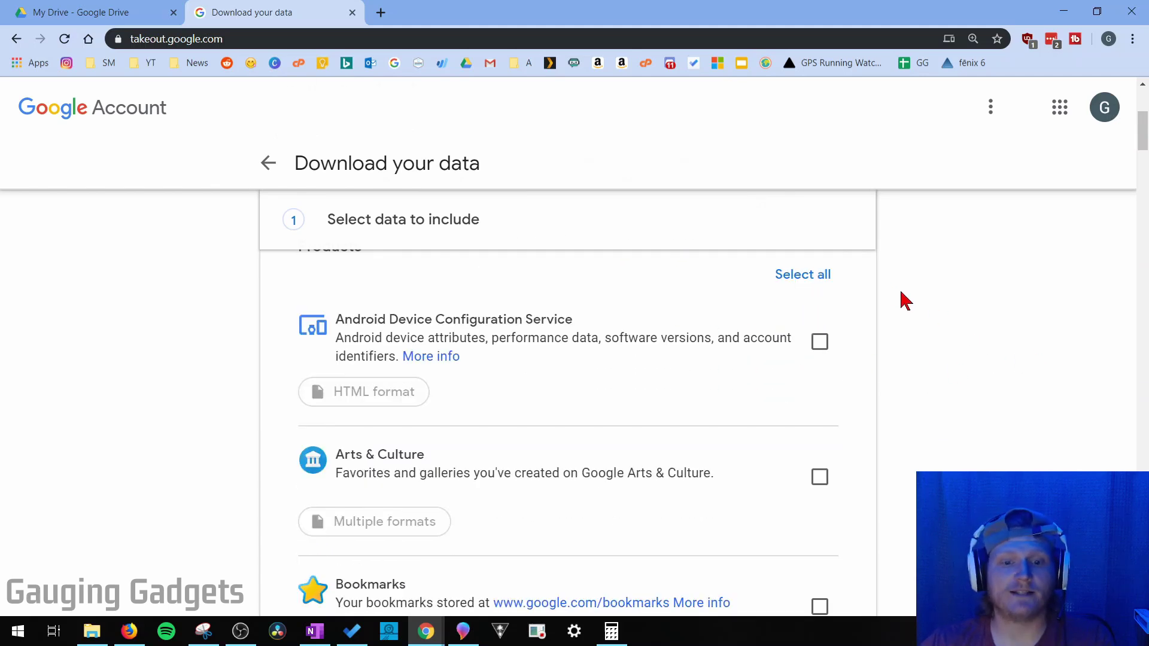
scroll(892, 314, "down", 5)
scroll(894, 317, "down", 12)
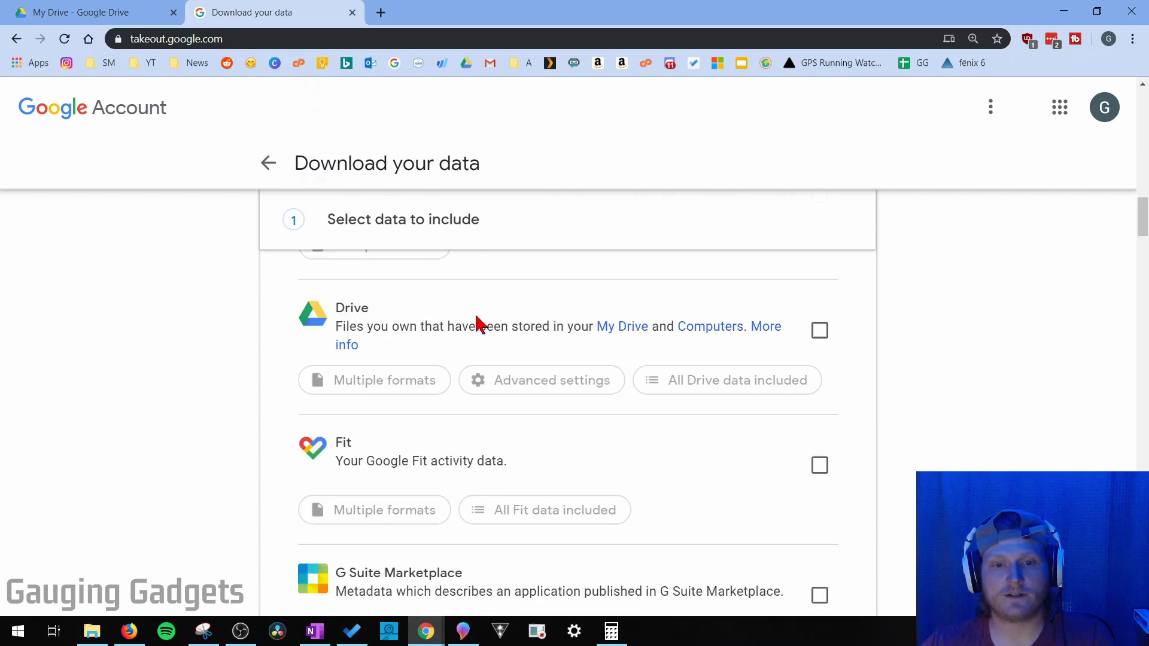
left_click(821, 333)
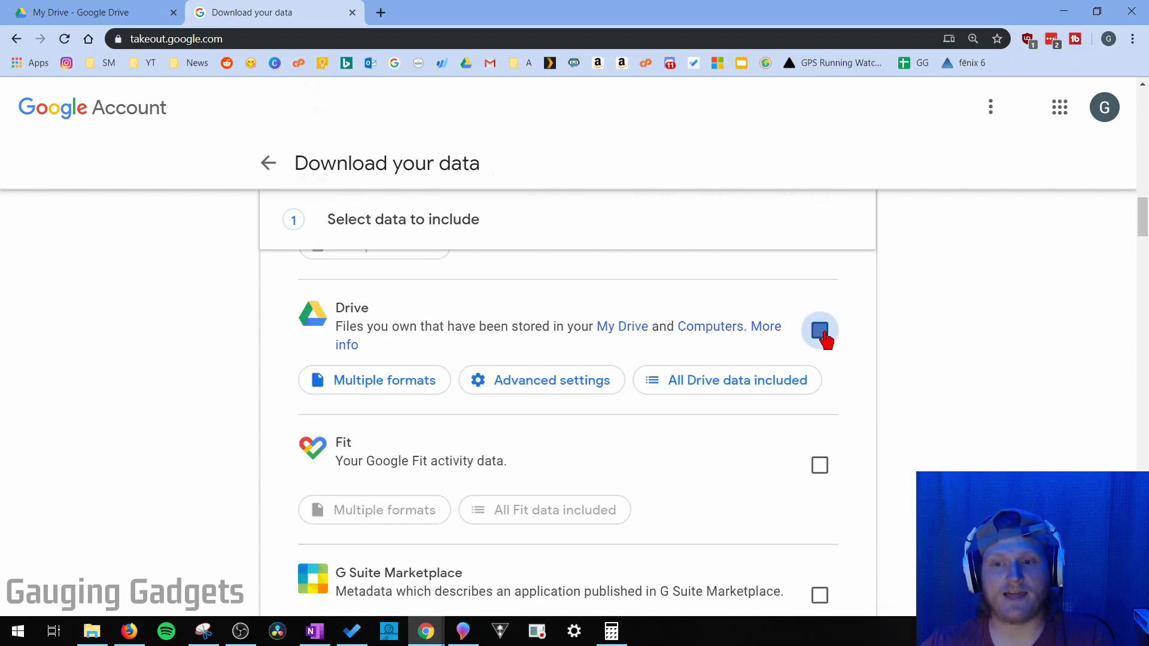
scroll(426, 354, "down", 1)
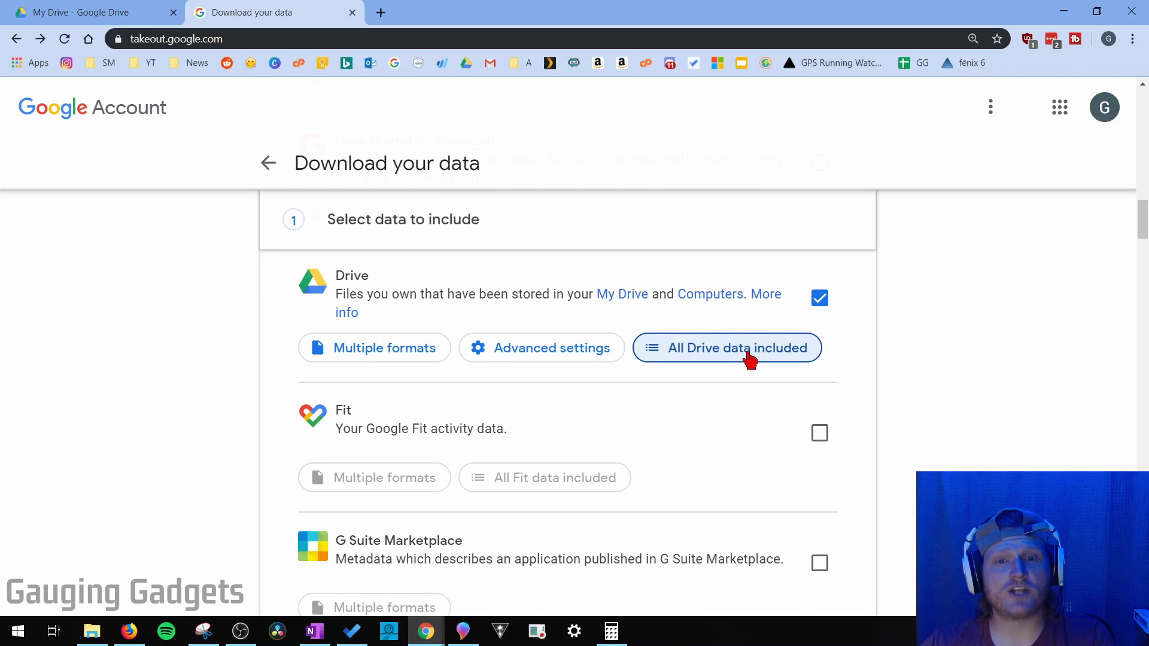
left_click(372, 360)
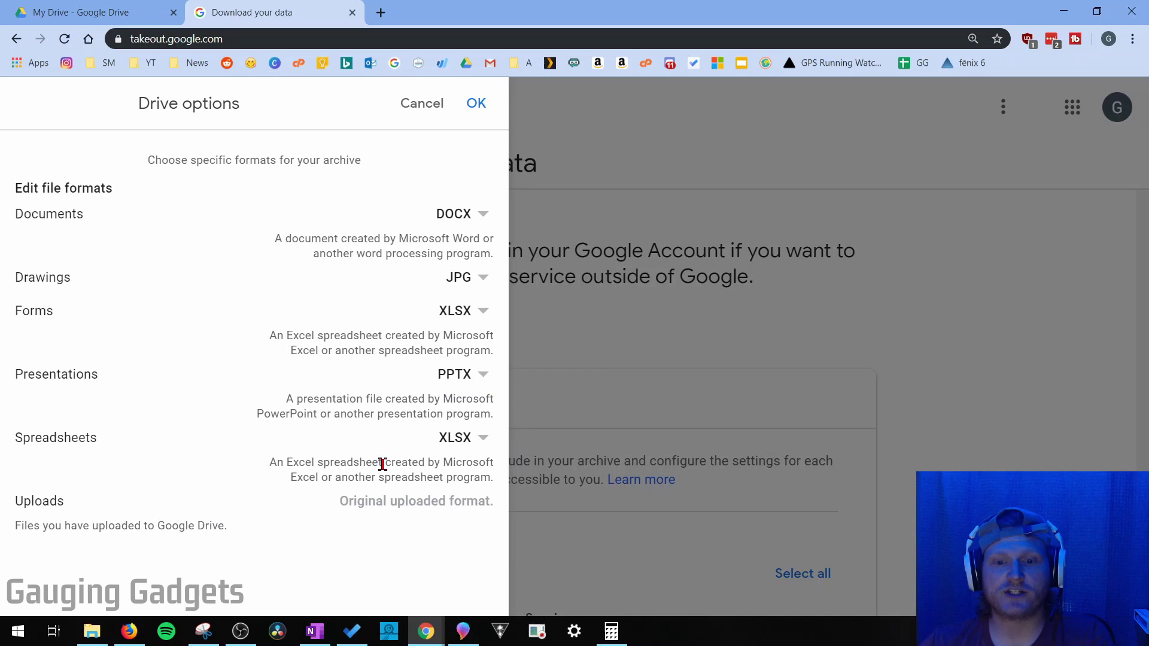
- Close Drive's format and advanced settings unchanged, then confirm all Drive data included
left_click(424, 106)
left_click(569, 353)
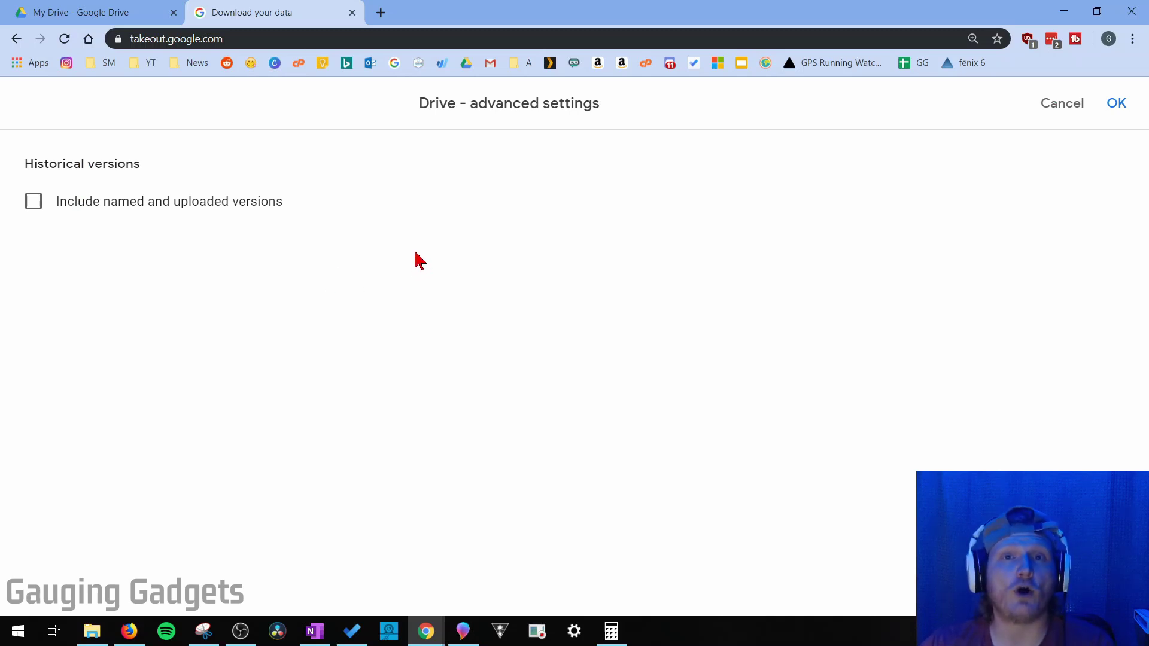
left_click(1077, 111)
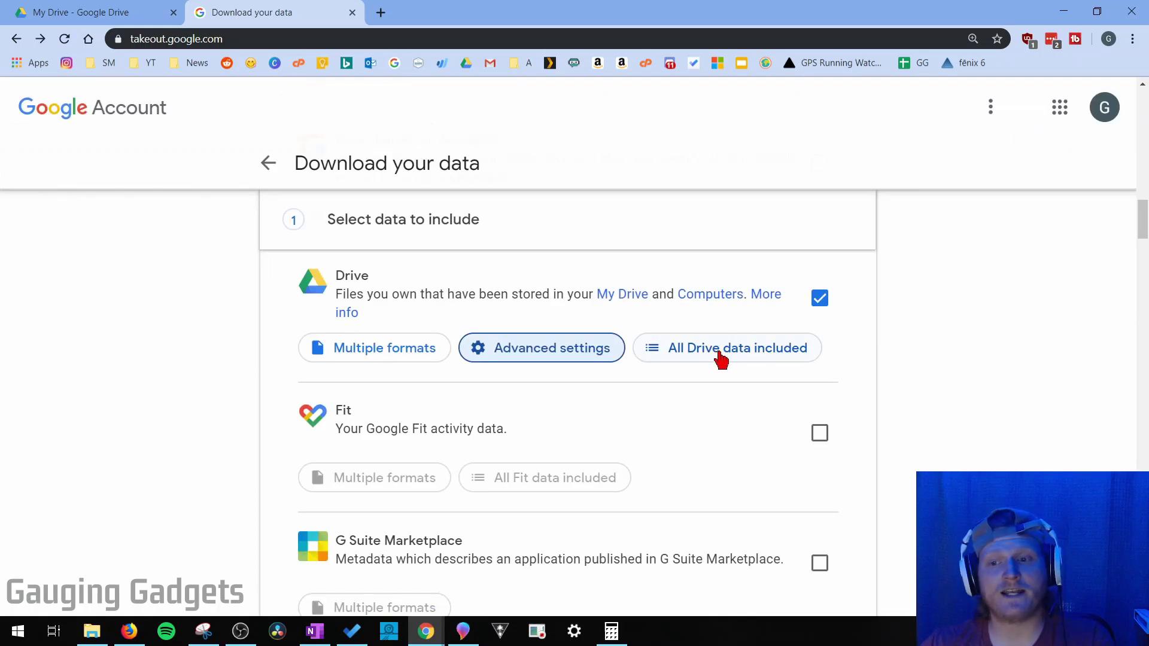
left_click(720, 358)
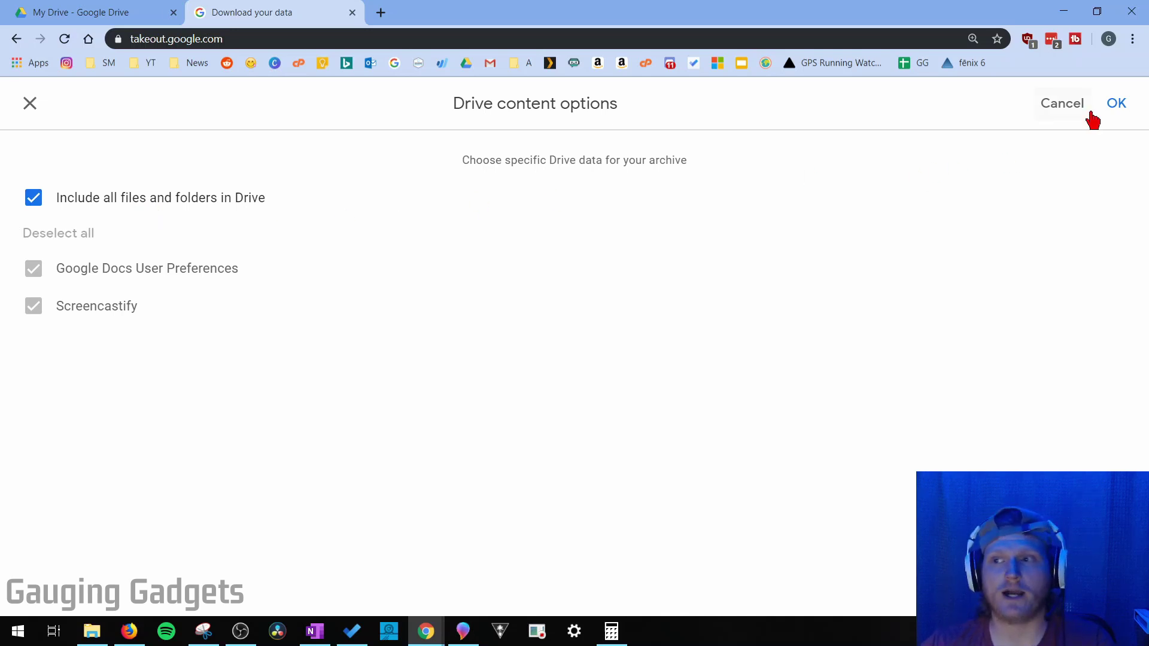
left_click(1109, 107)
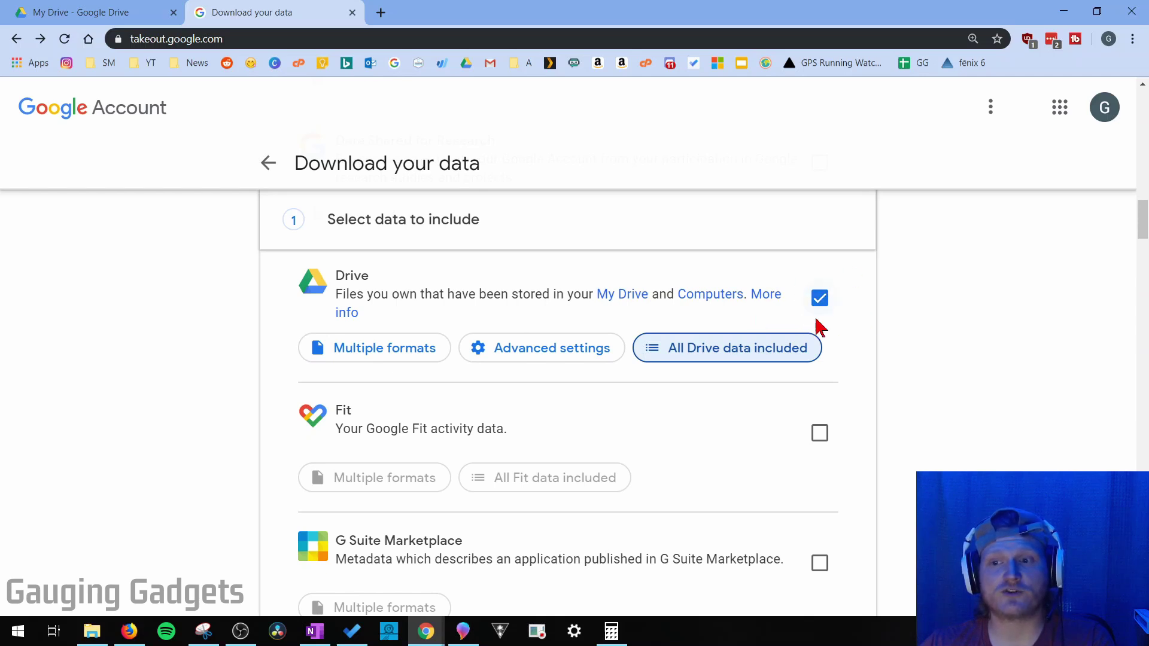
- Advance to step 2, Customize archive format
scroll(868, 303, "down", 20)
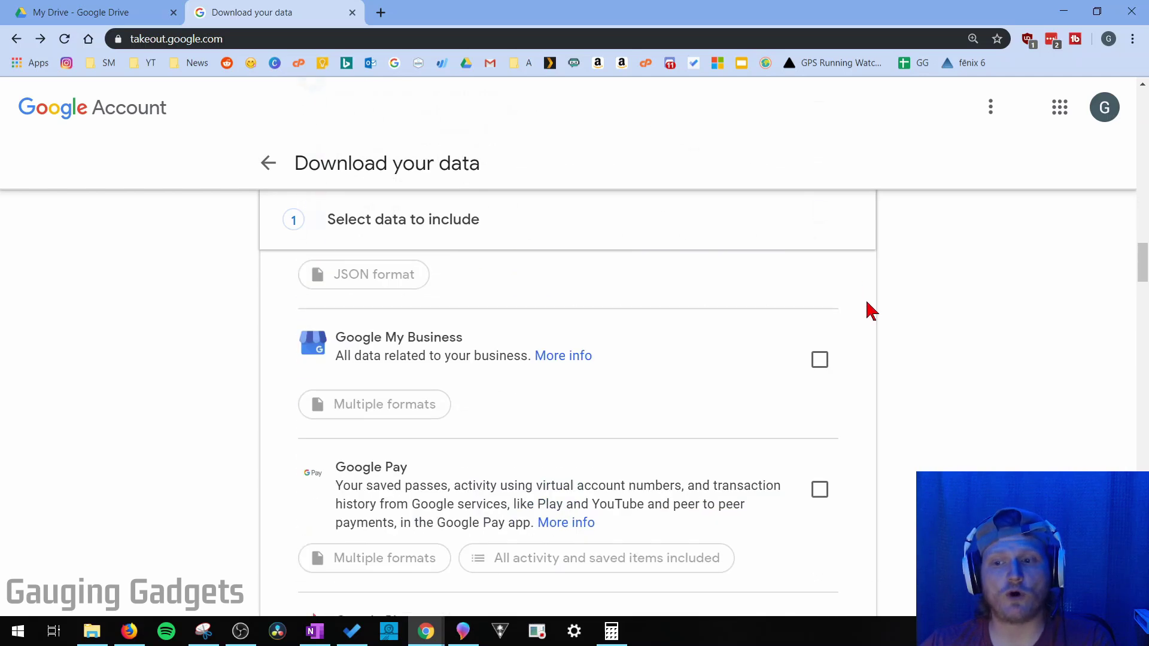
scroll(875, 328, "down", 20)
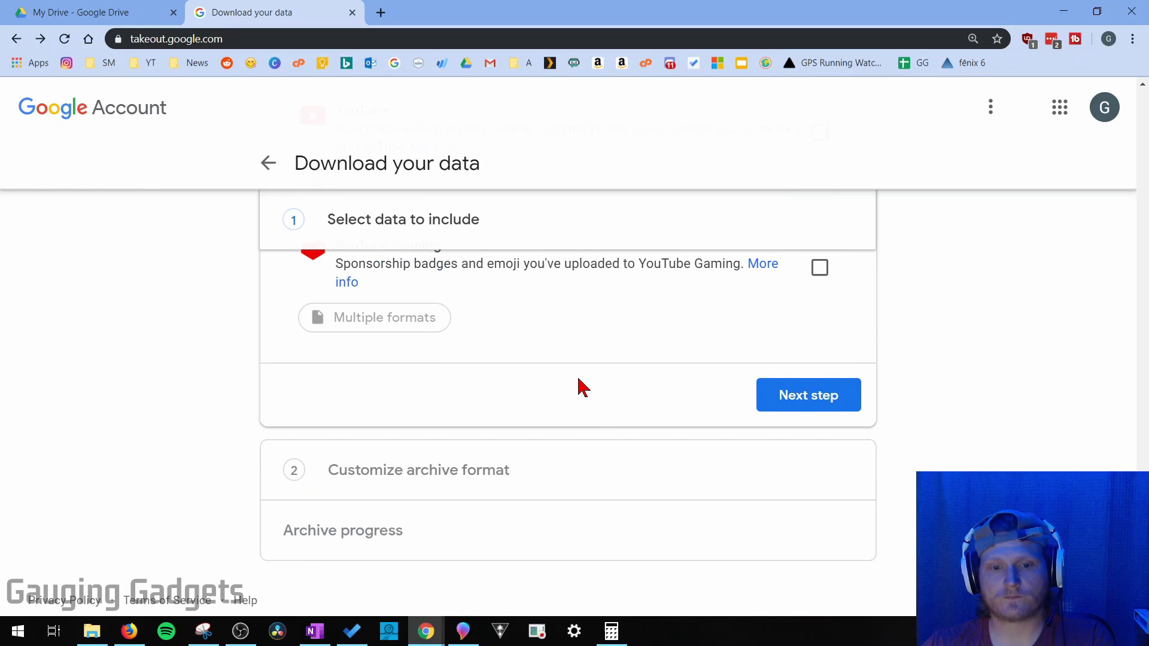
left_click(811, 407)
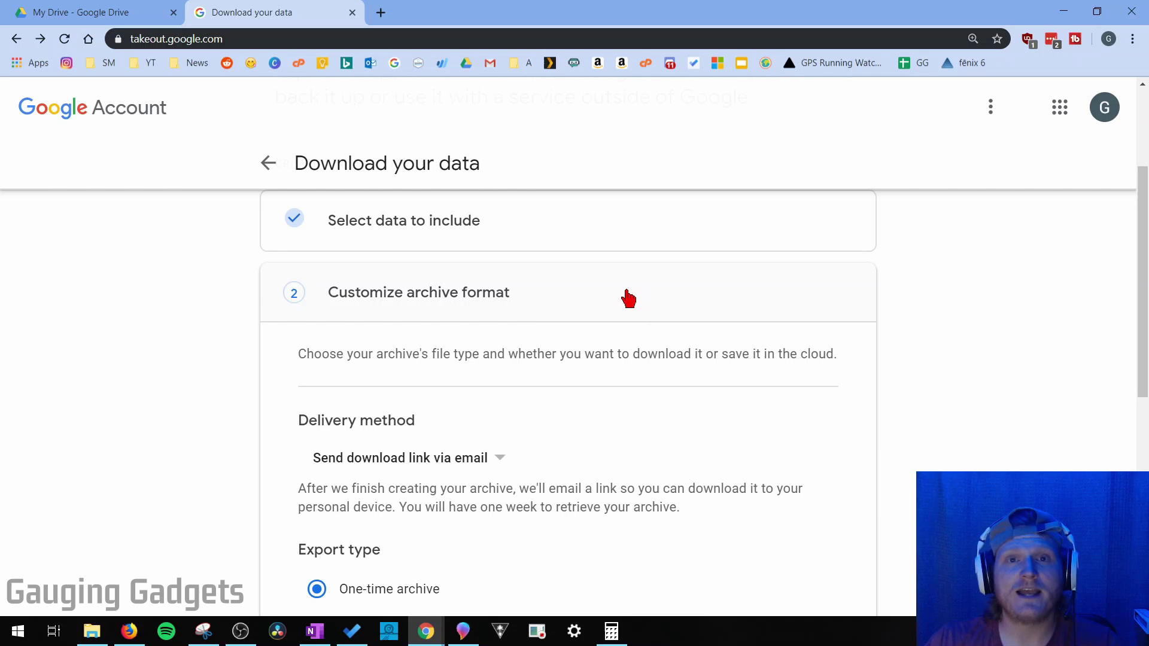
- Keep the delivery method as 'Send download link via email'
scroll(624, 321, "down", 1)
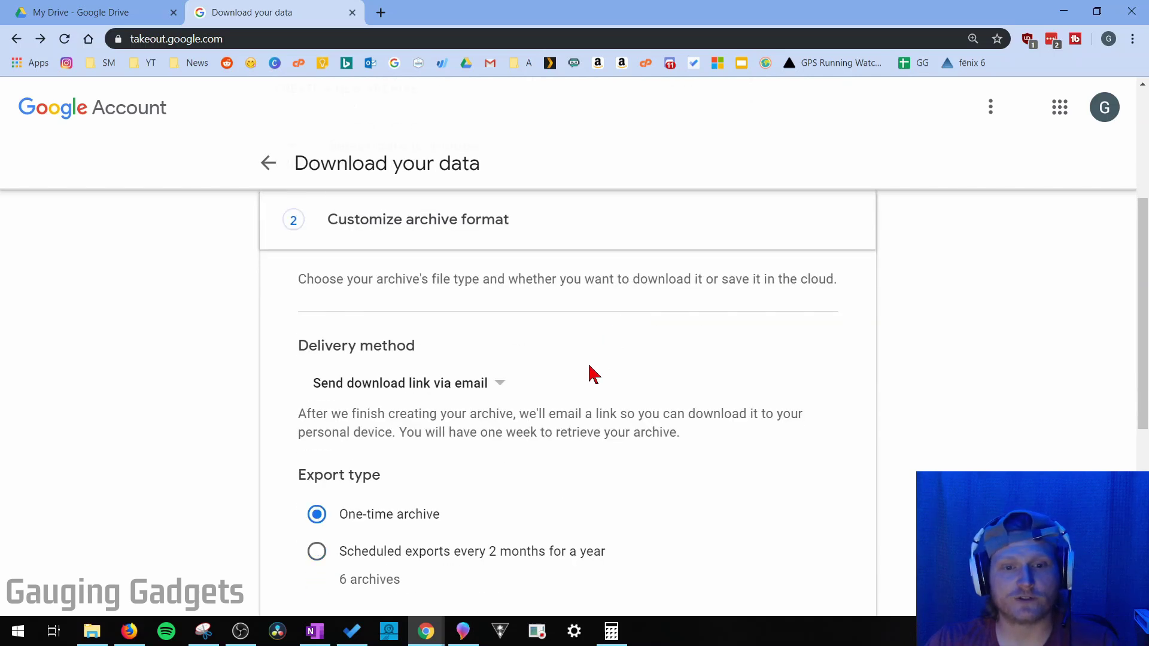
scroll(514, 401, "down", 1)
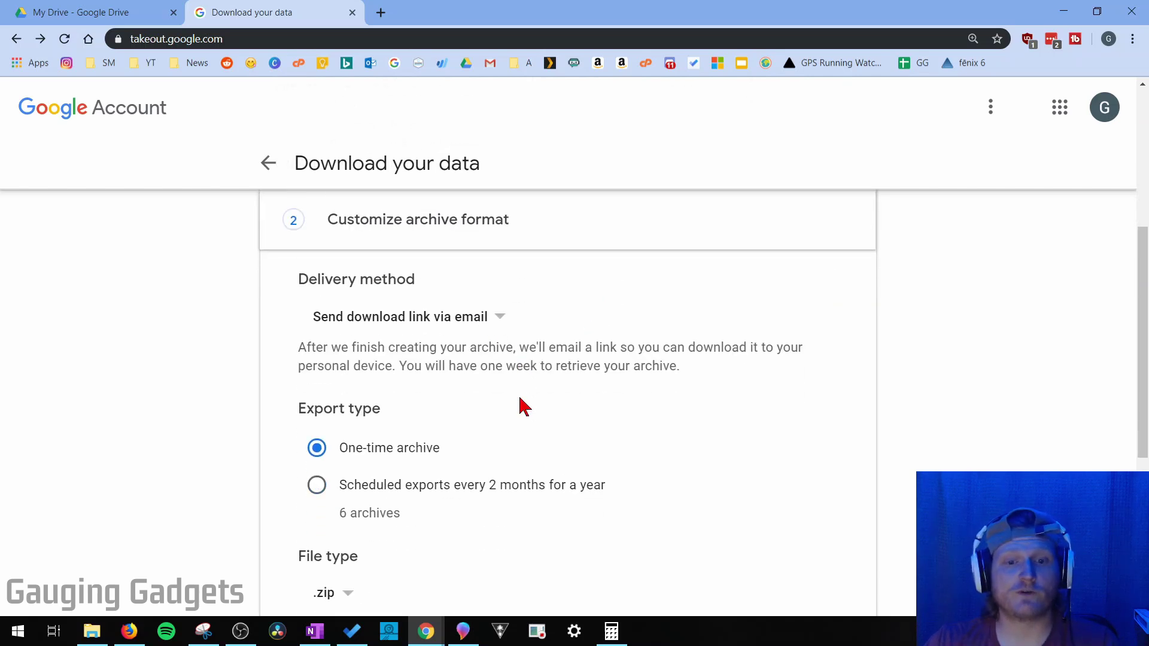
left_click(488, 324)
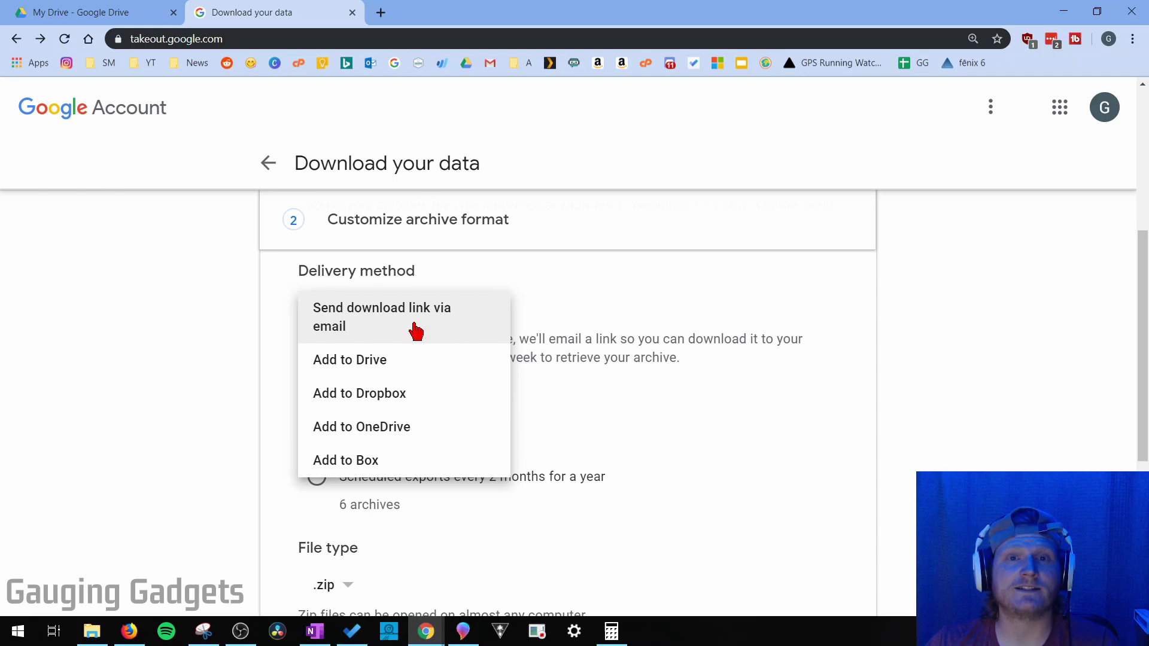
left_click(593, 327)
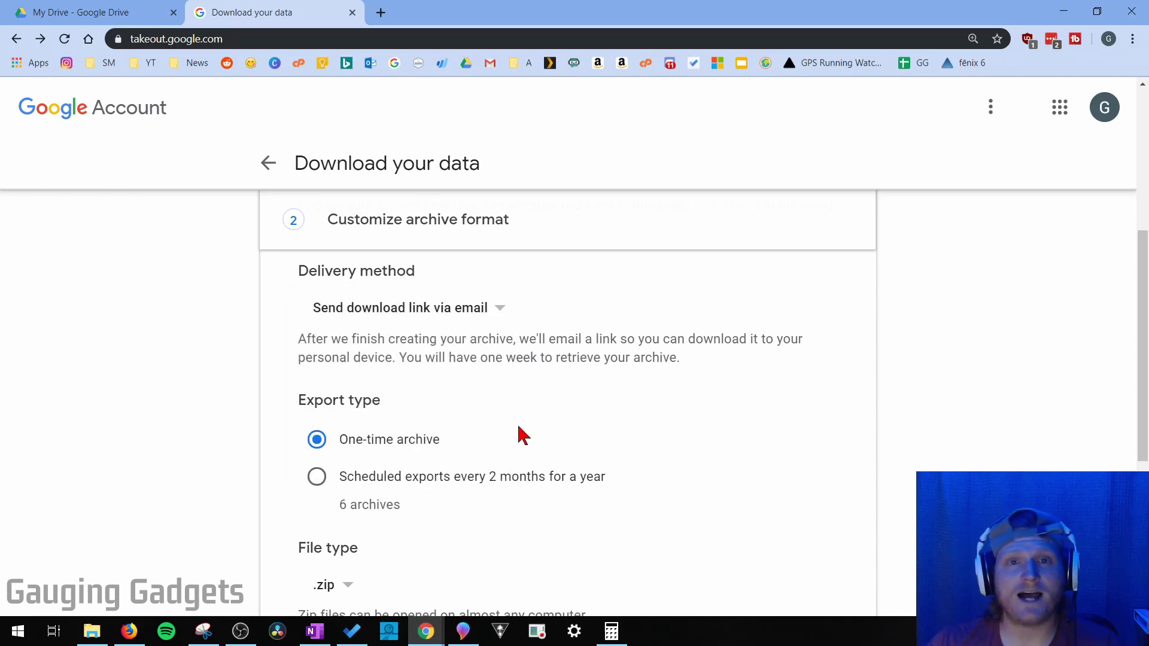
- Keep .zip as the file type and 2GB as the archive size
scroll(521, 436, "down", 1)
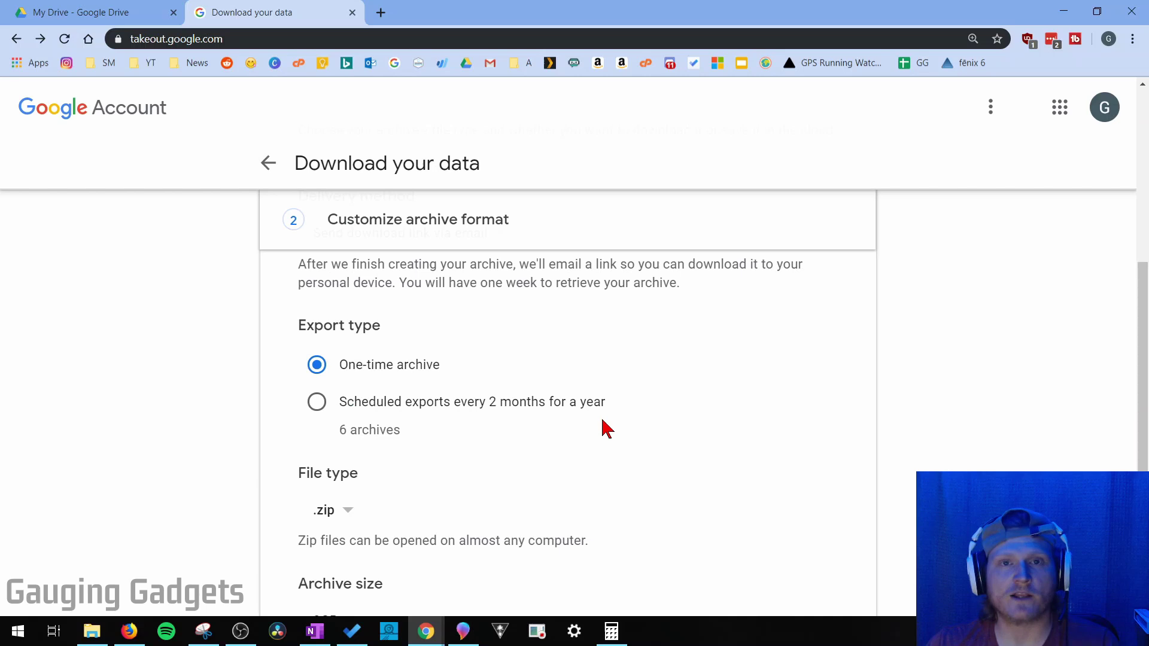
scroll(605, 429, "down", 1)
left_click(342, 445)
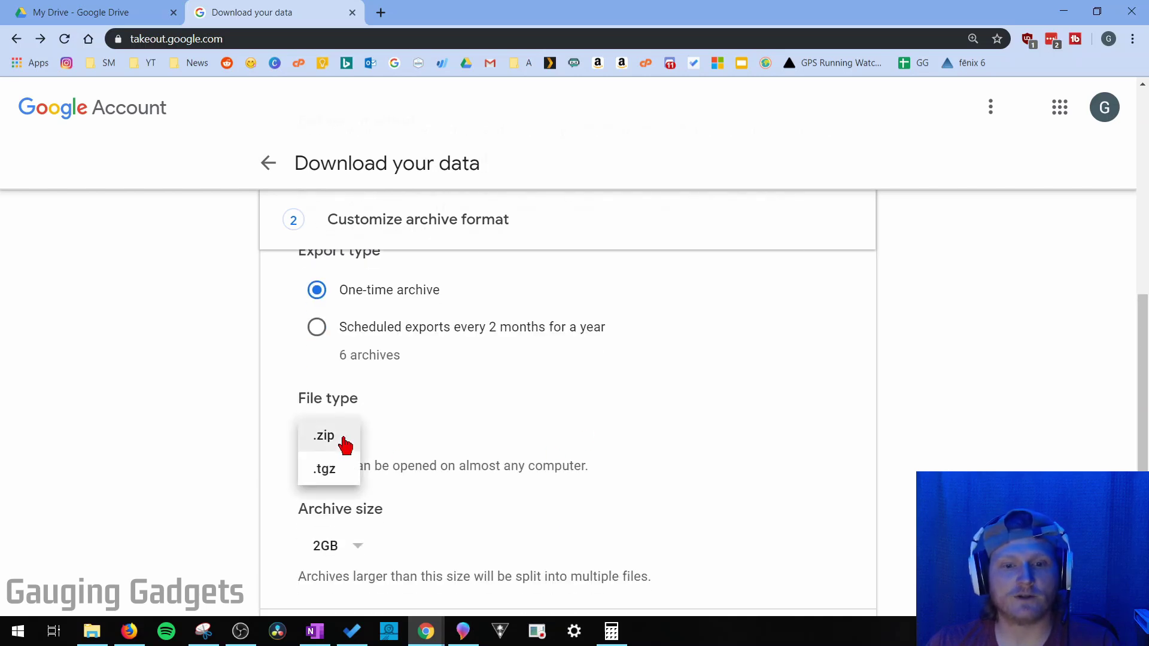
left_click(342, 446)
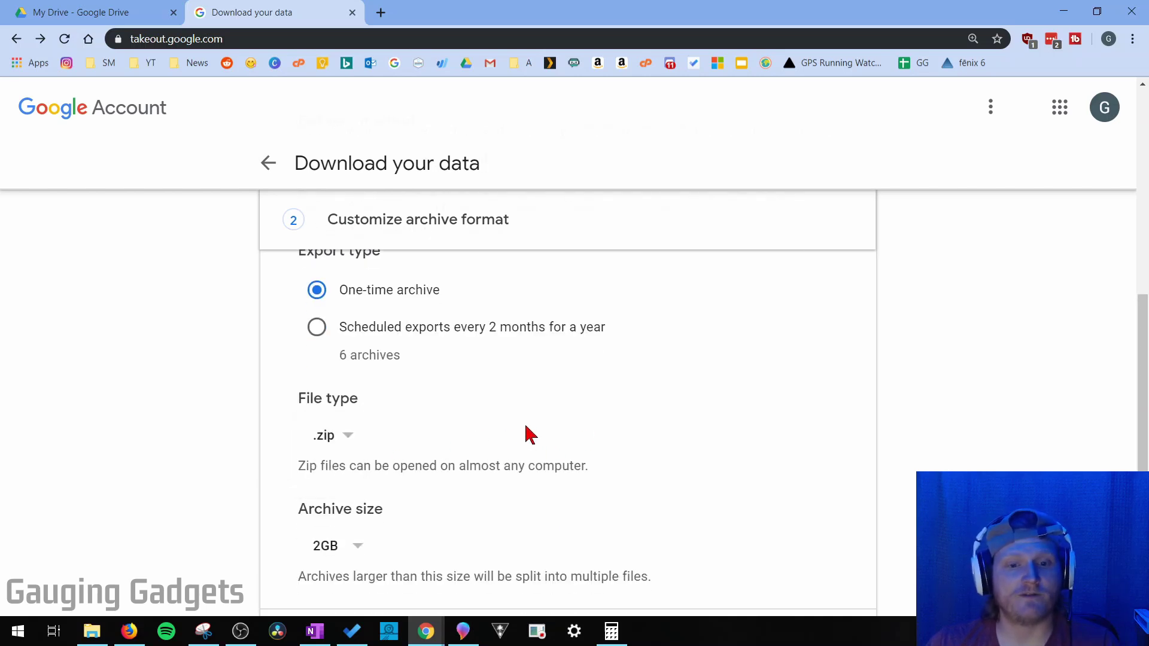
scroll(527, 435, "down", 2)
scroll(449, 440, "up", 1)
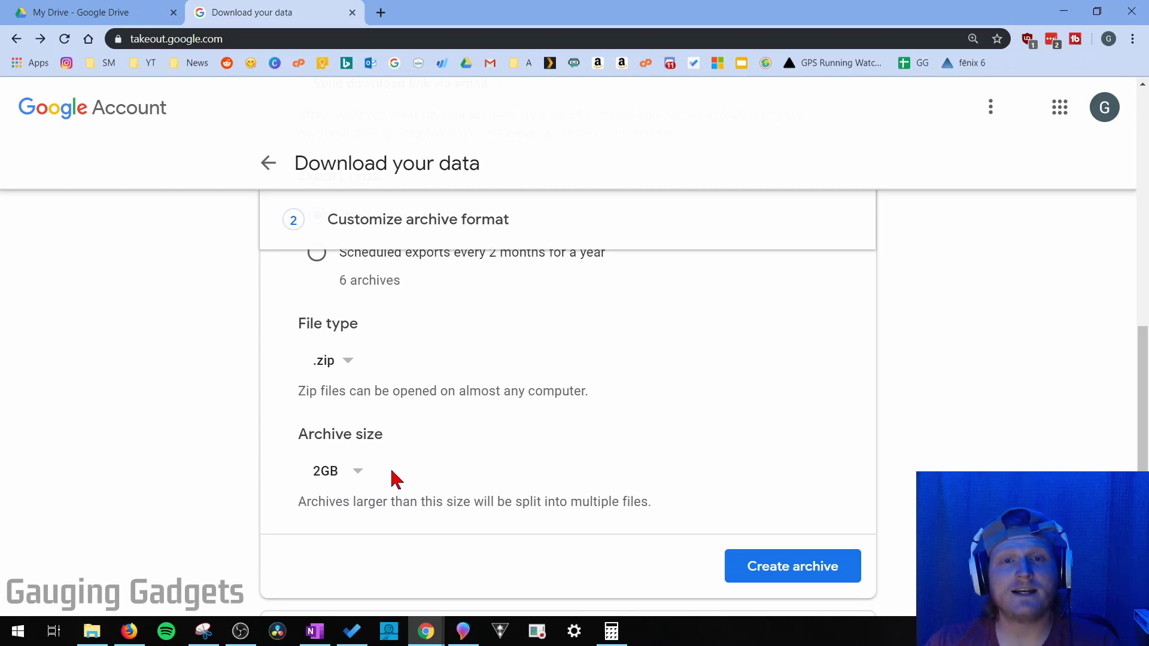
left_click(354, 482)
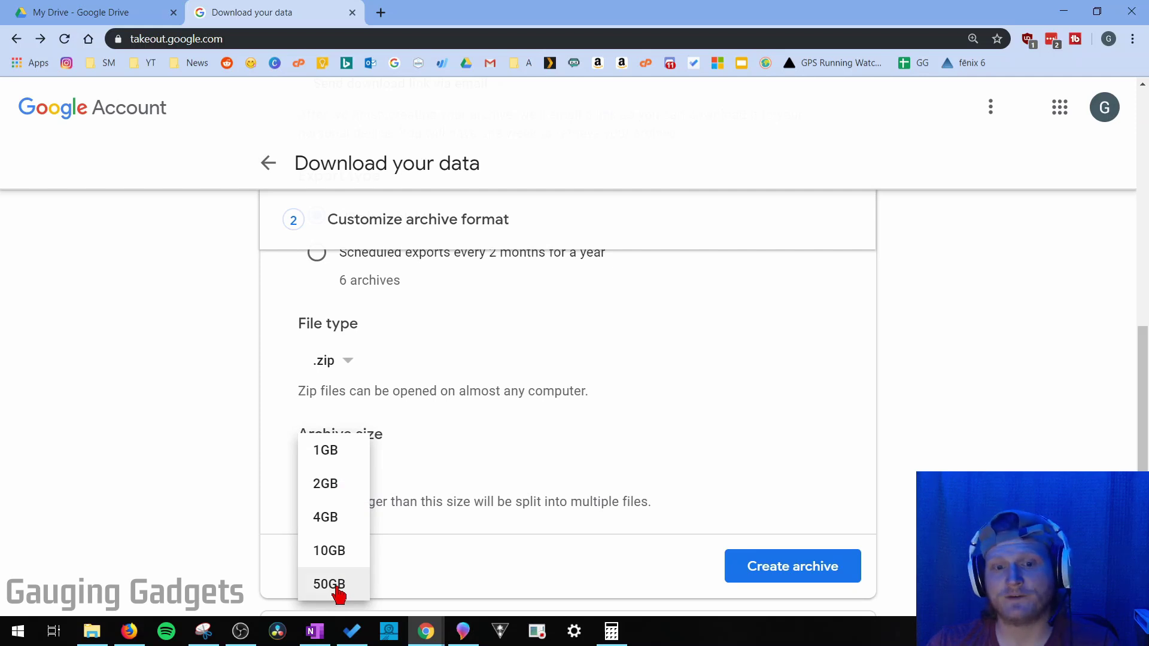
left_click(327, 486)
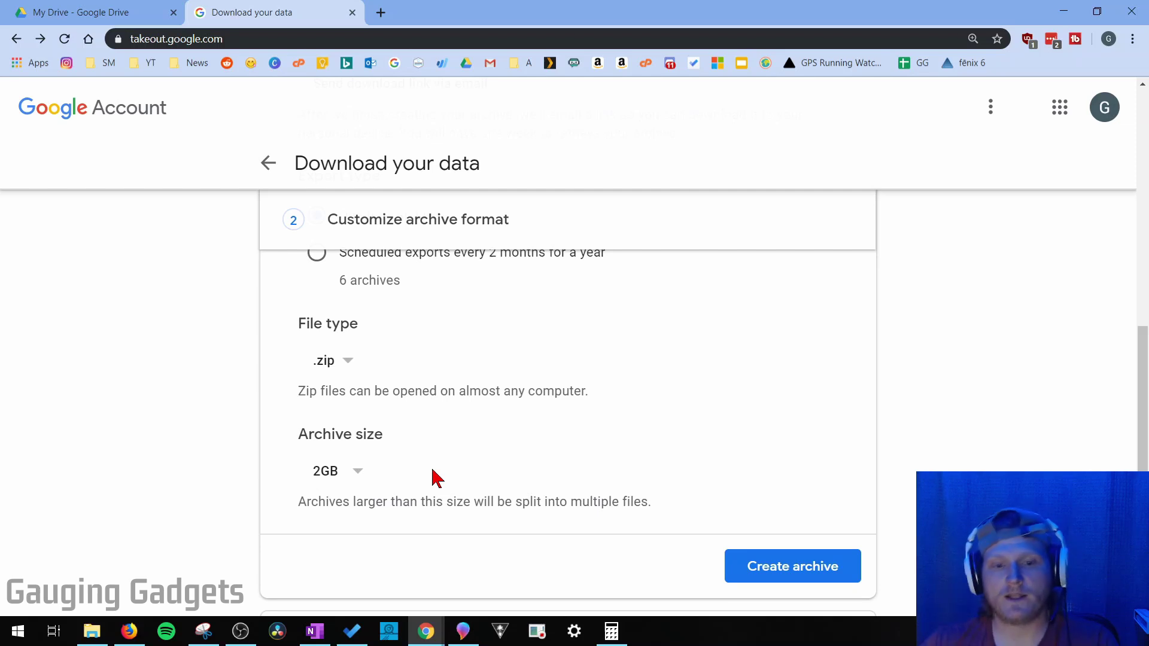
scroll(456, 387, "down", 1)
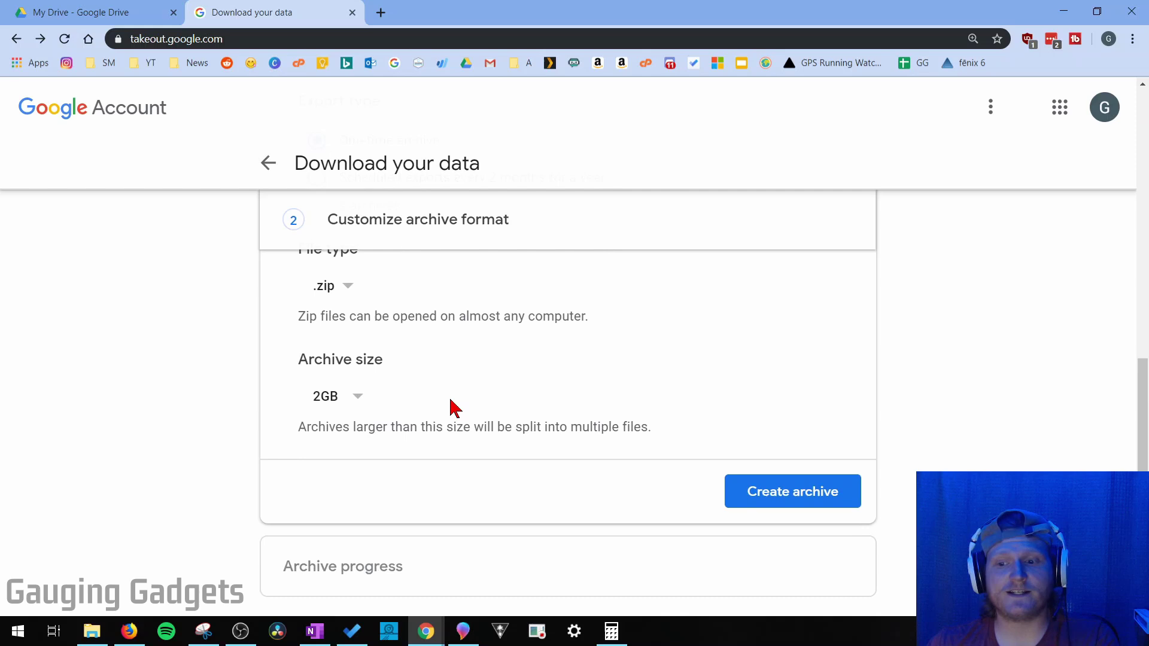
- Create the Drive archive and download the finished 17.7 MB zip
left_click(805, 485)
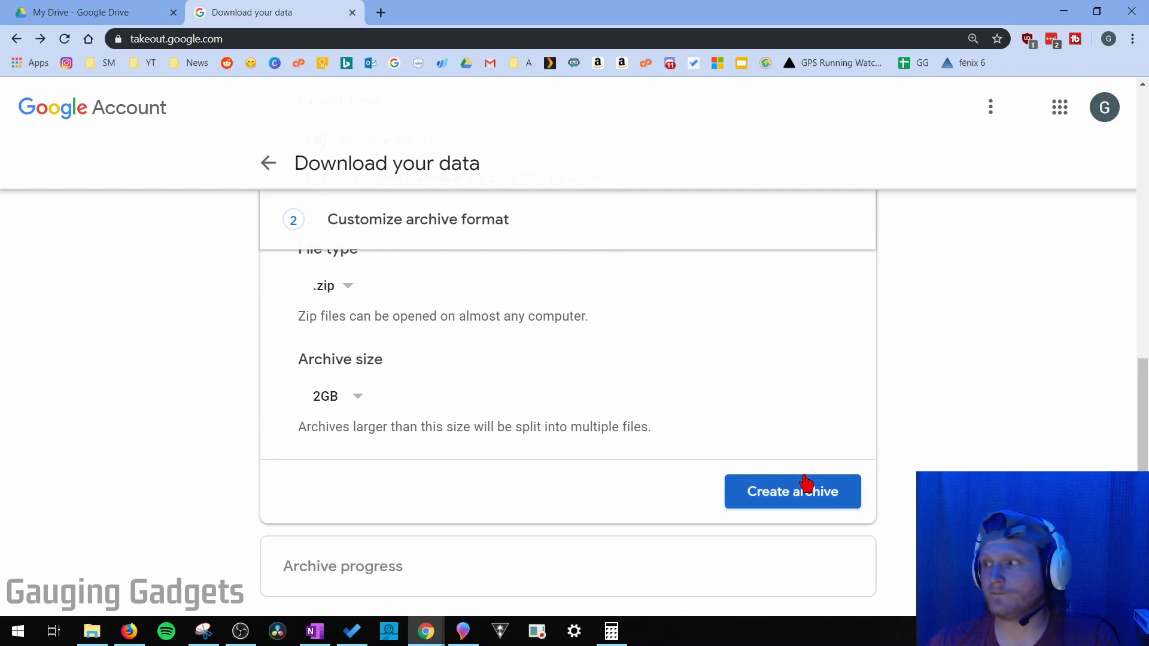
left_click(792, 504)
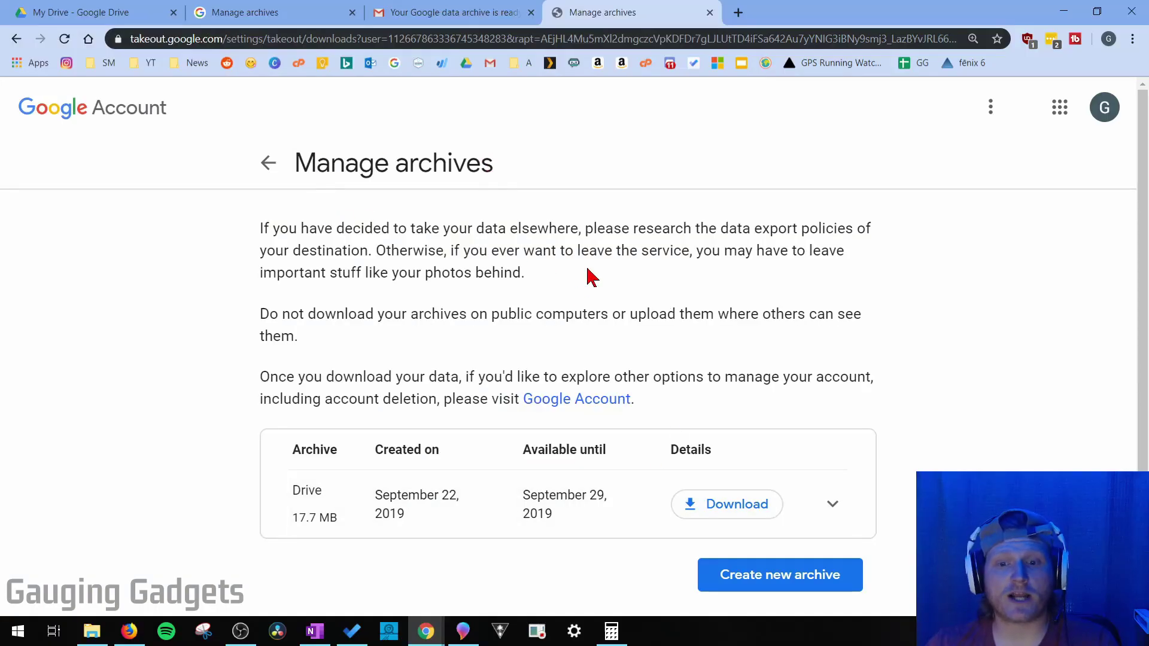
scroll(474, 290, "down", 1)
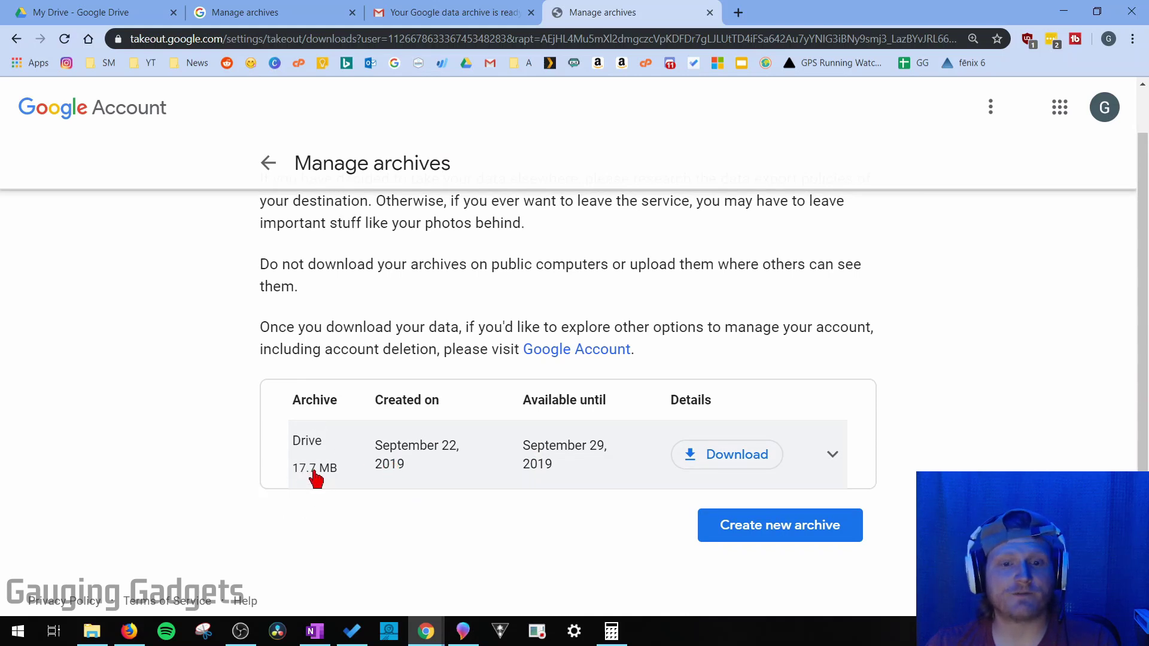
left_click(743, 462)
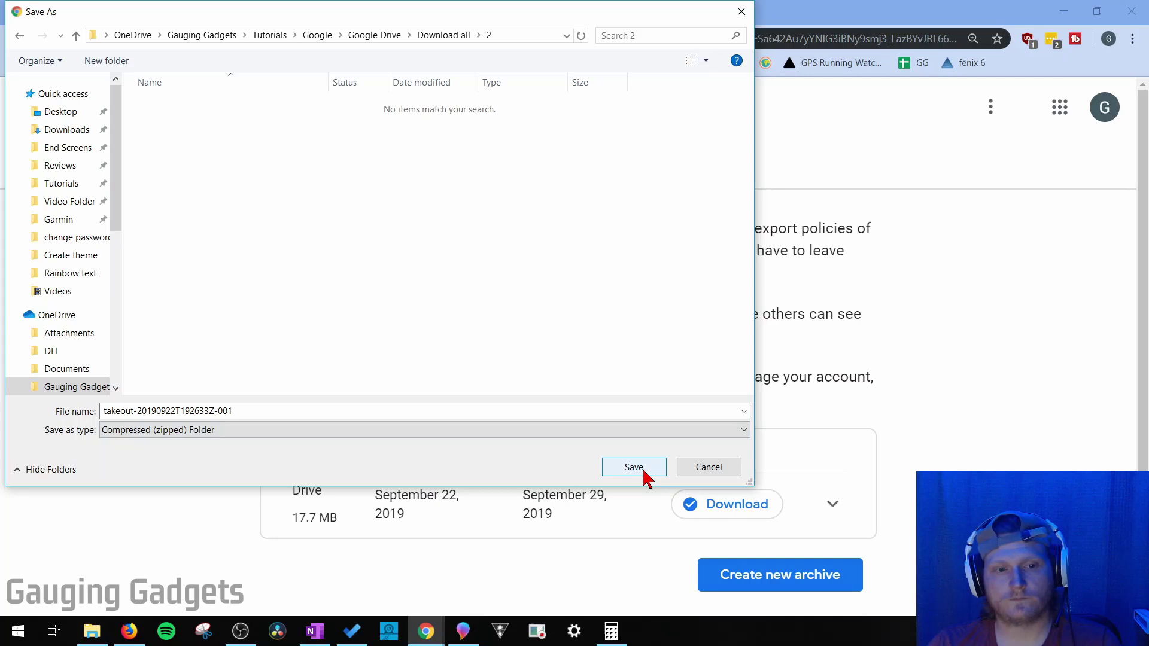
- Save the takeout zip to the chosen folder
left_click(644, 471)
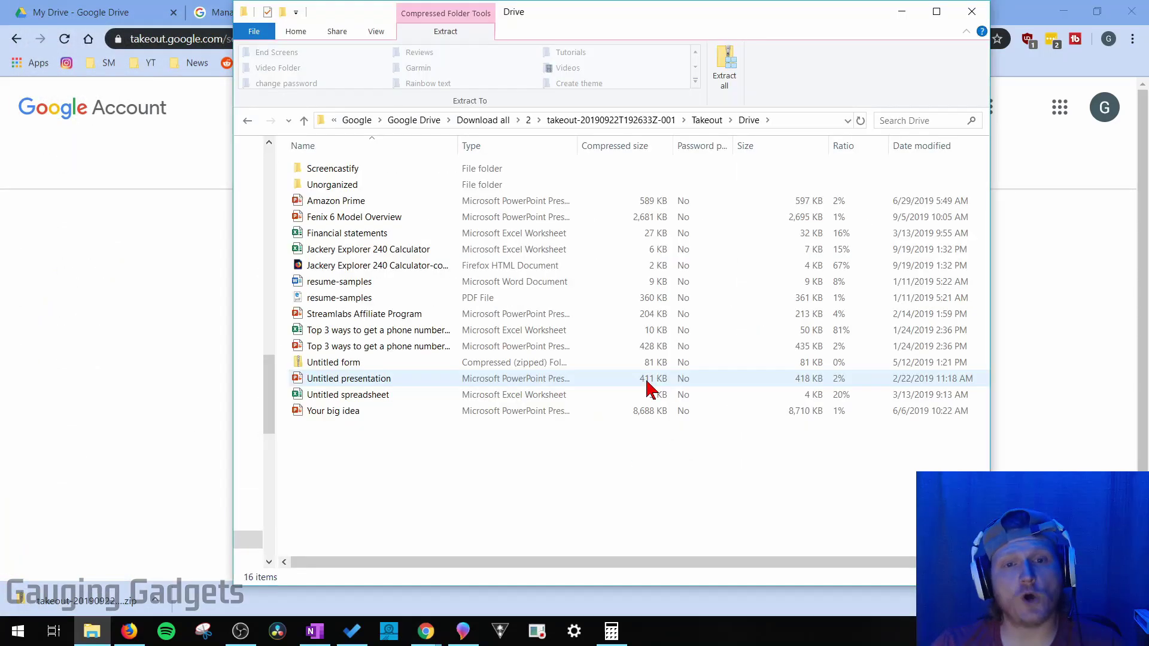